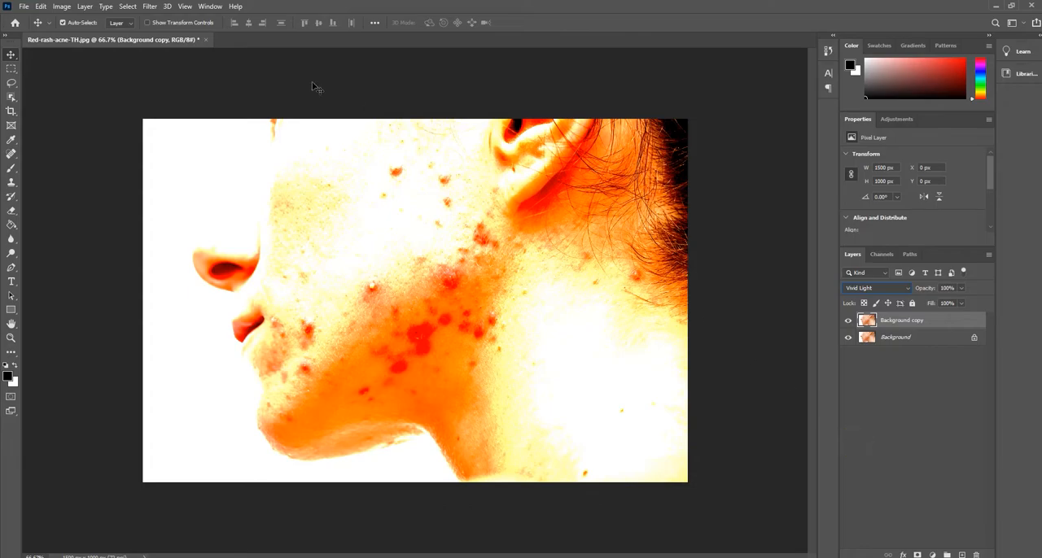
Invert the colours of the Background copy layer
click(61, 6)
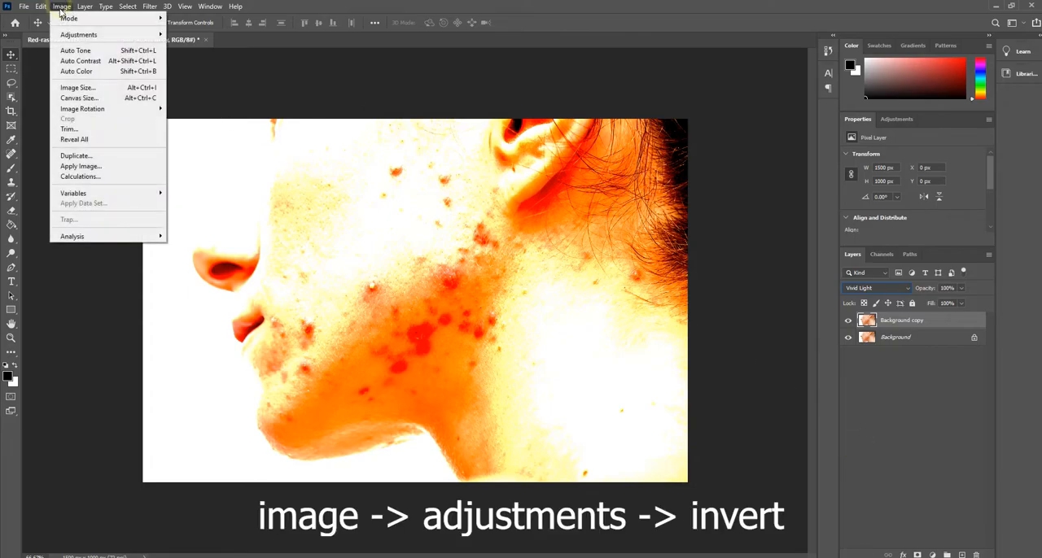
click(93, 34)
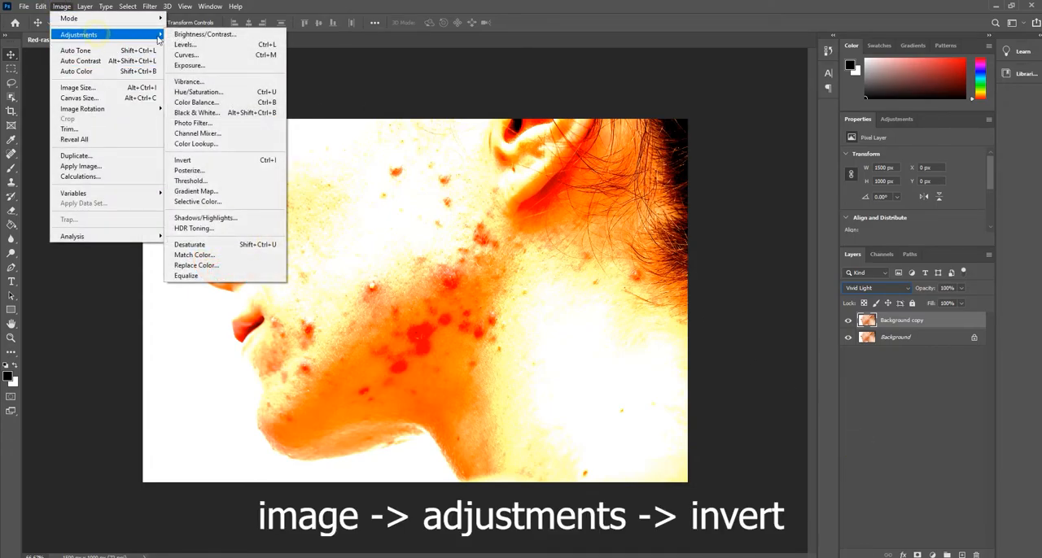
click(204, 160)
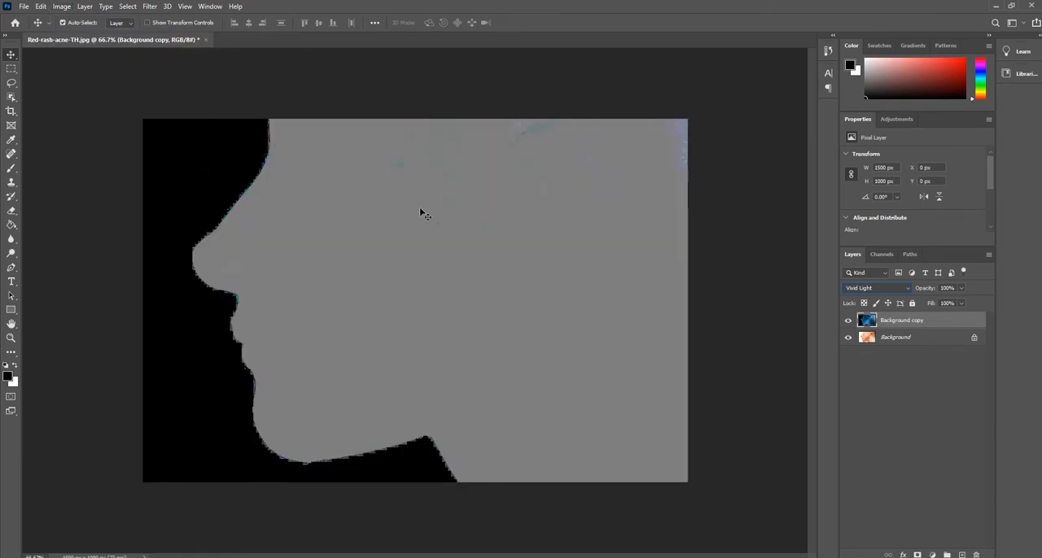
Apply a High Pass filter with a radius of 31.8 pixels to the inverted layer
click(149, 9)
mouse_move(240, 223)
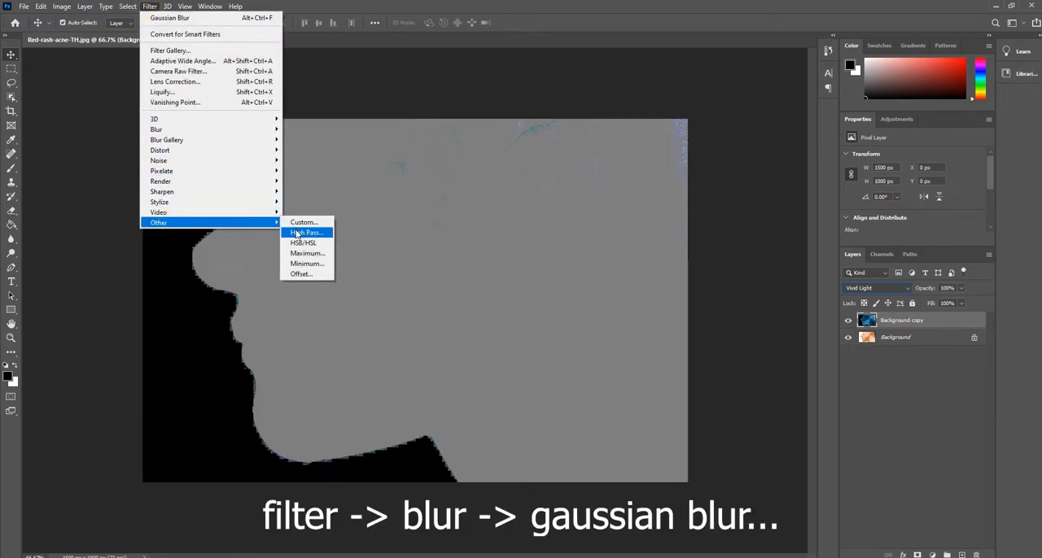
click(298, 233)
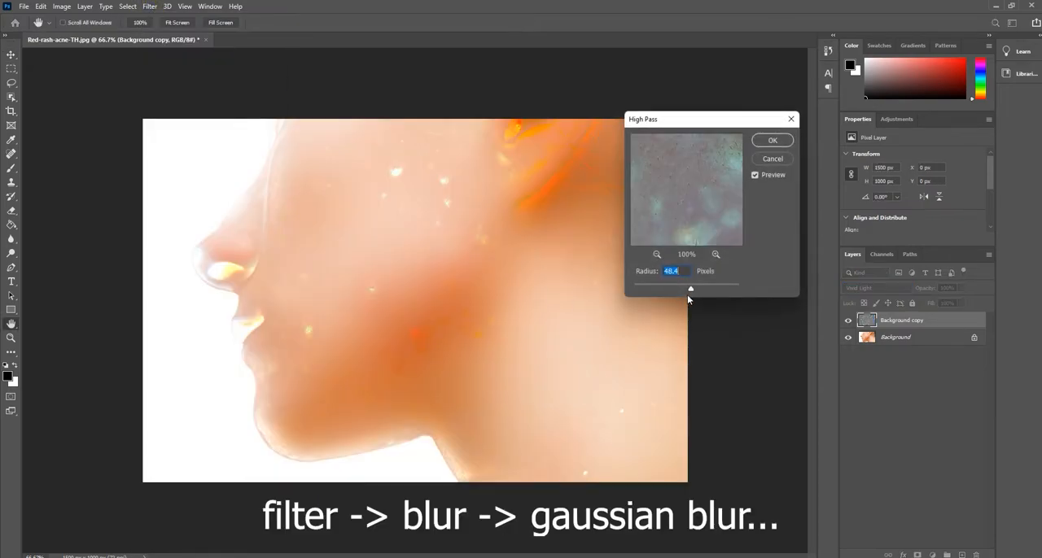
mouse_move(690, 289)
mouse_down()
mouse_move(673, 292)
mouse_move(683, 293)
mouse_up()
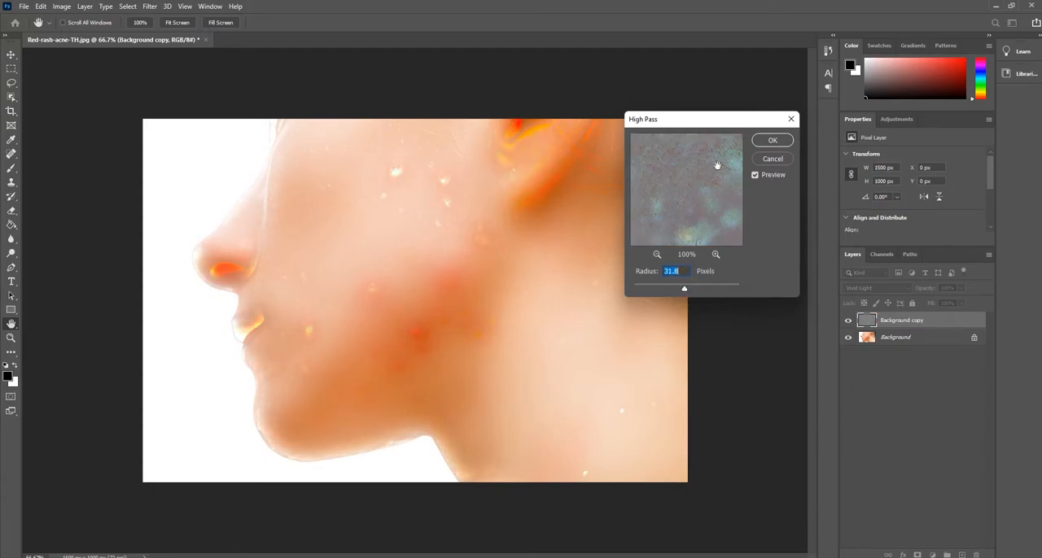
click(772, 141)
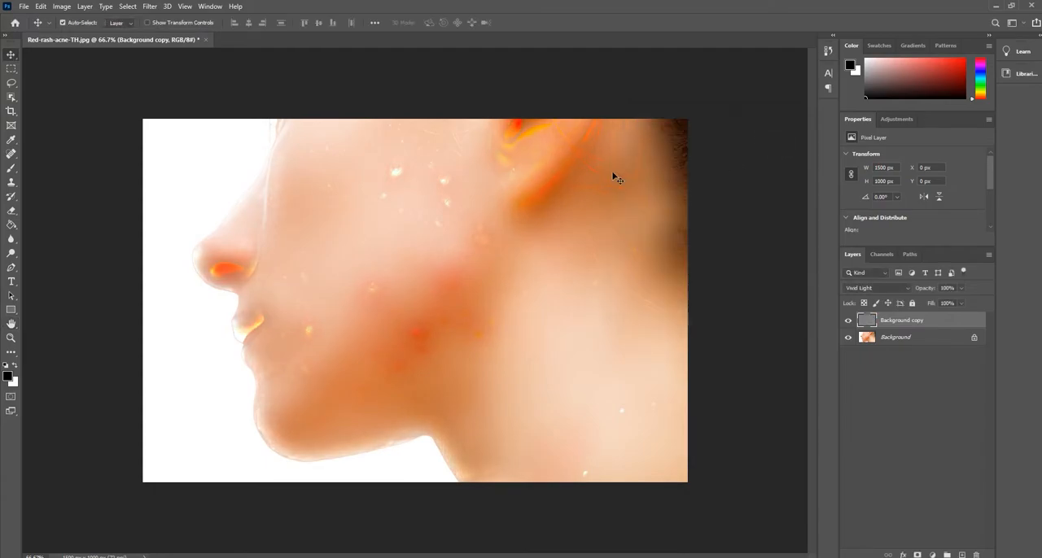
Apply a Gaussian Blur with a radius of 2.0 pixels to the high-pass layer
click(149, 6)
mouse_move(223, 129)
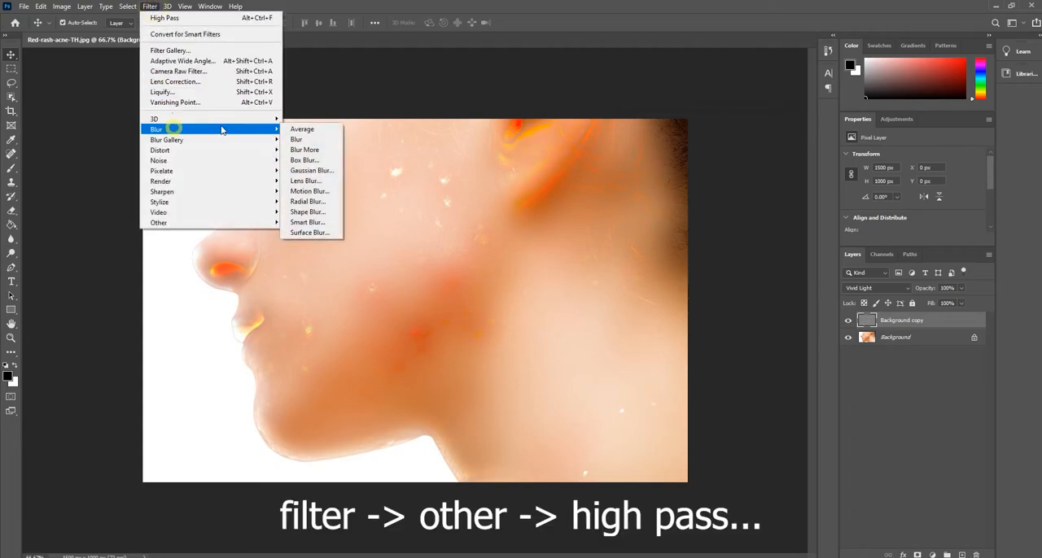
click(300, 171)
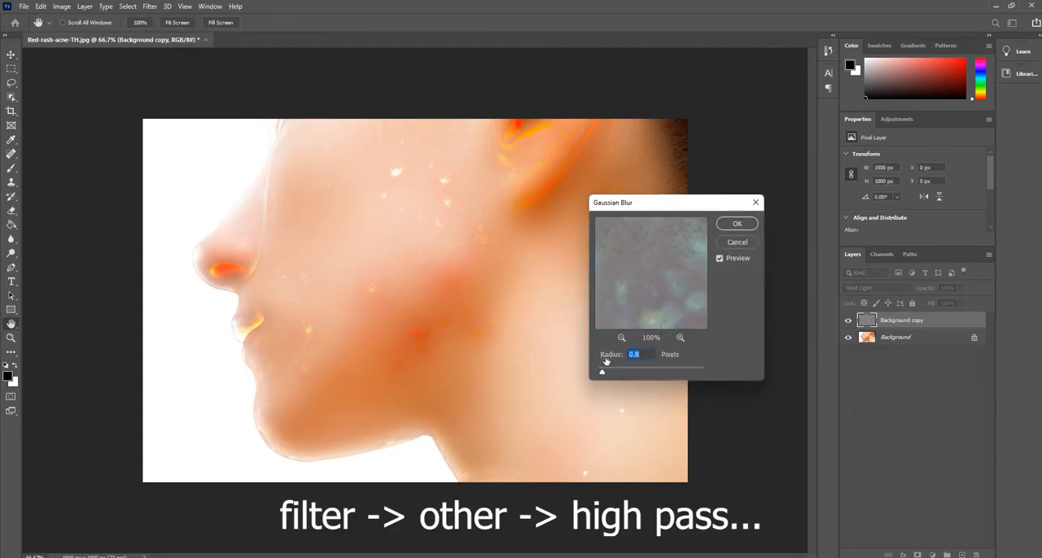
mouse_move(601, 374)
mouse_down()
mouse_move(622, 374)
mouse_move(607, 376)
mouse_up()
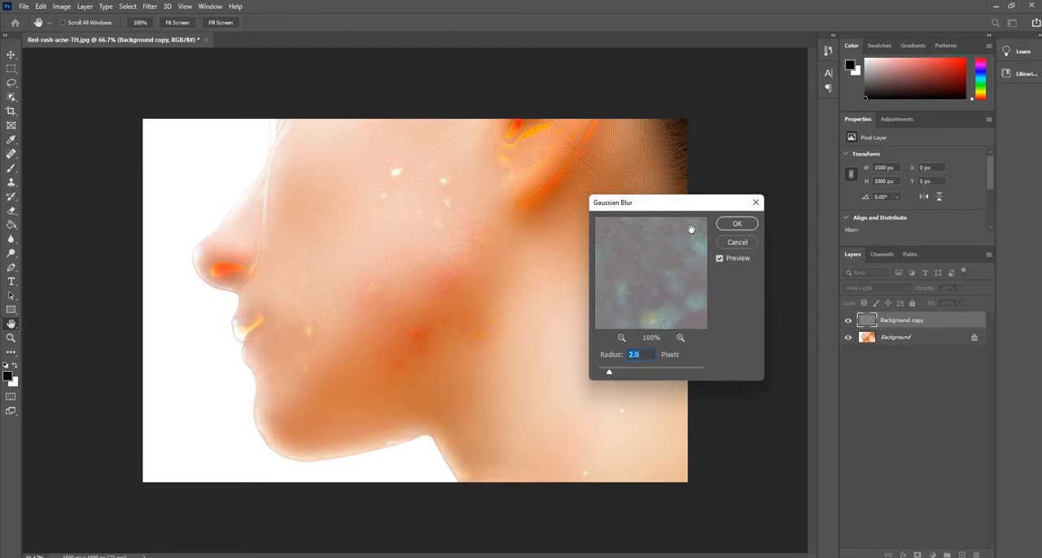
click(736, 224)
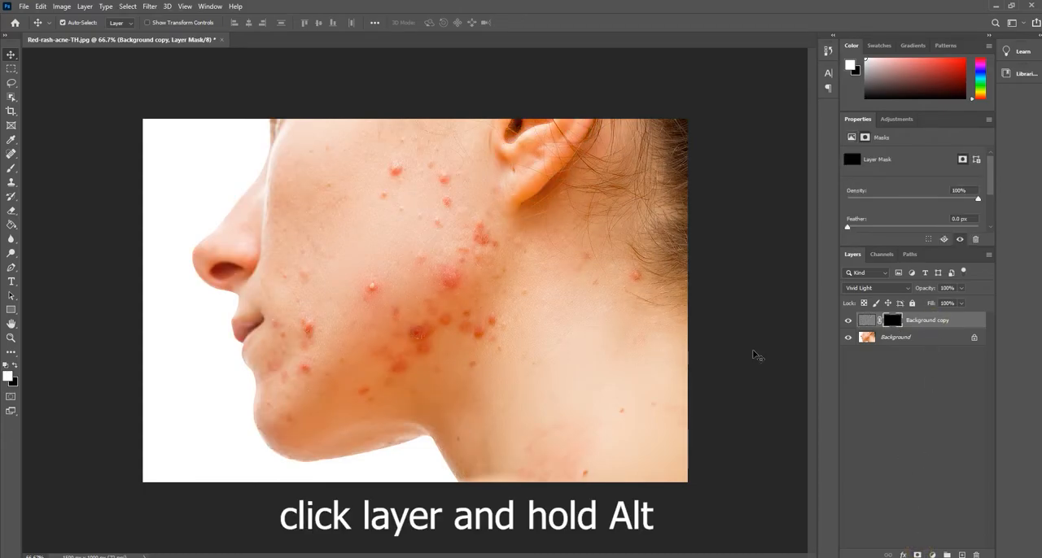
Paint white on the black layer mask with a 155 px soft brush over the blemishes on the cheek, jaw and neck
click(11, 170)
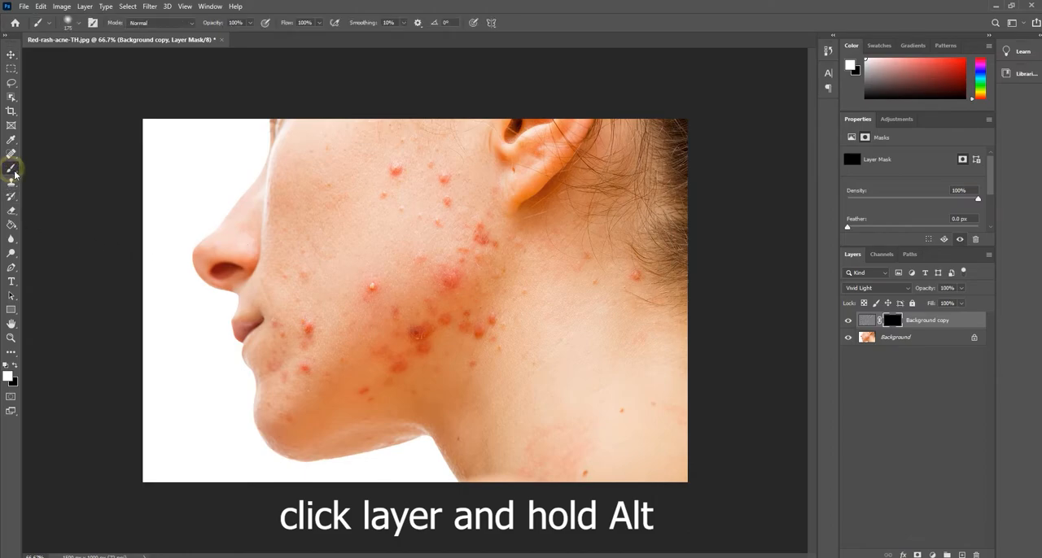
click(79, 23)
drag(109, 62, 104, 59)
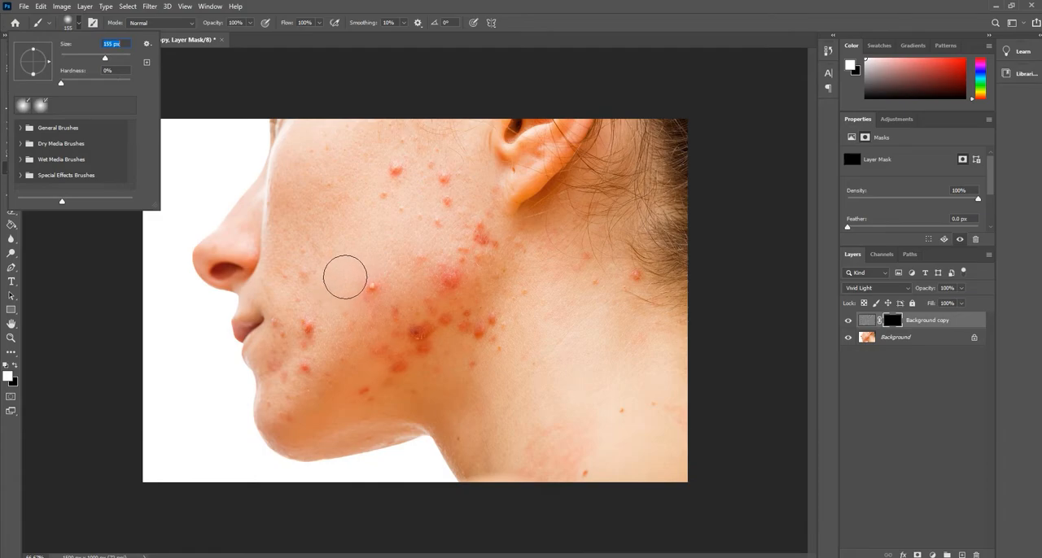
click(368, 281)
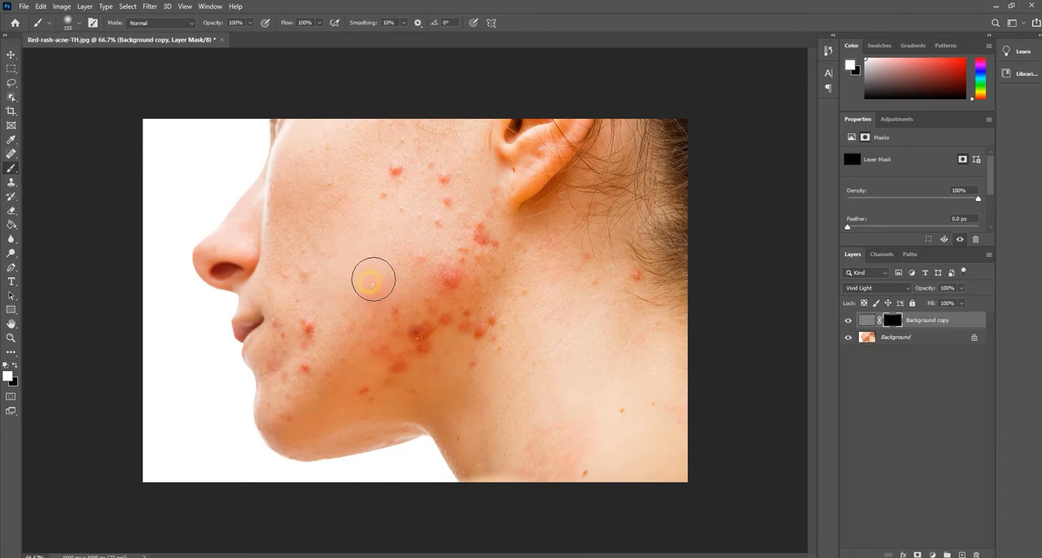
click(395, 170)
click(443, 174)
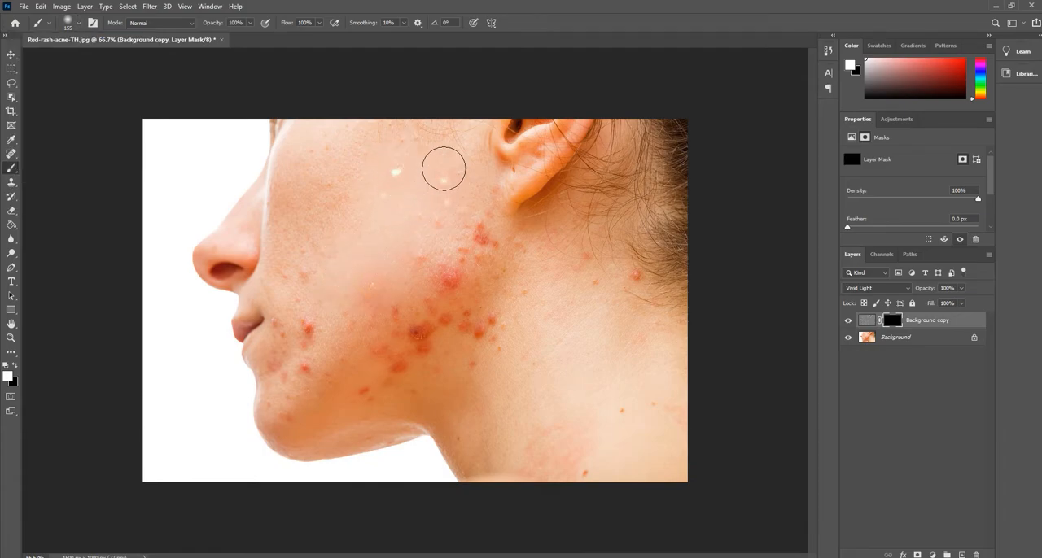
mouse_move(436, 225)
mouse_down()
mouse_move(465, 253)
mouse_move(475, 245)
mouse_move(455, 299)
mouse_move(459, 273)
mouse_move(422, 285)
mouse_move(397, 314)
mouse_move(377, 303)
mouse_move(346, 332)
mouse_move(315, 320)
mouse_move(307, 380)
mouse_move(483, 318)
mouse_move(479, 345)
mouse_move(456, 360)
mouse_up()
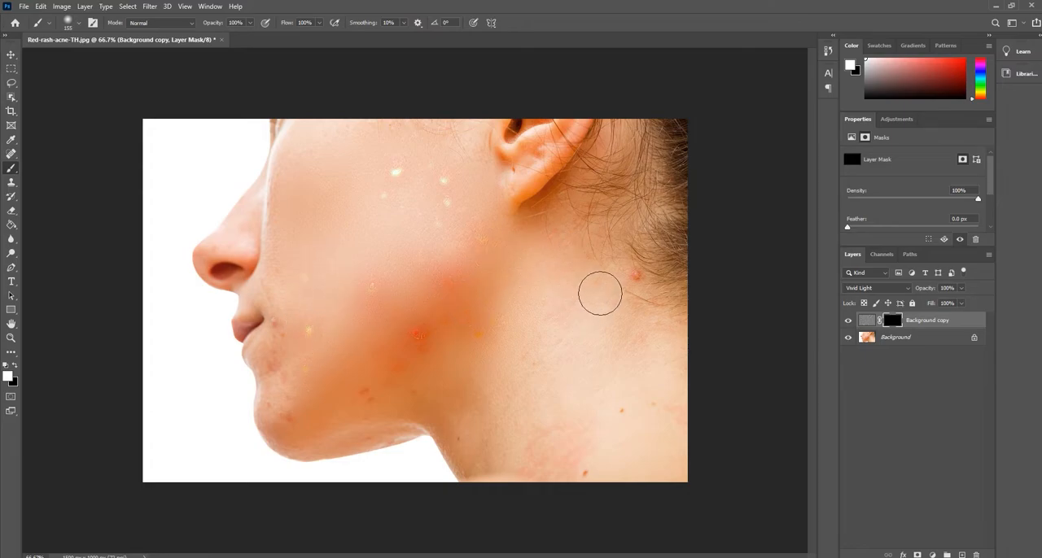
drag(631, 290, 624, 289)
mouse_move(577, 421)
mouse_down()
mouse_move(546, 467)
mouse_move(569, 436)
mouse_move(571, 472)
mouse_move(631, 395)
mouse_move(659, 402)
mouse_move(499, 406)
mouse_move(488, 428)
mouse_move(497, 464)
mouse_up()
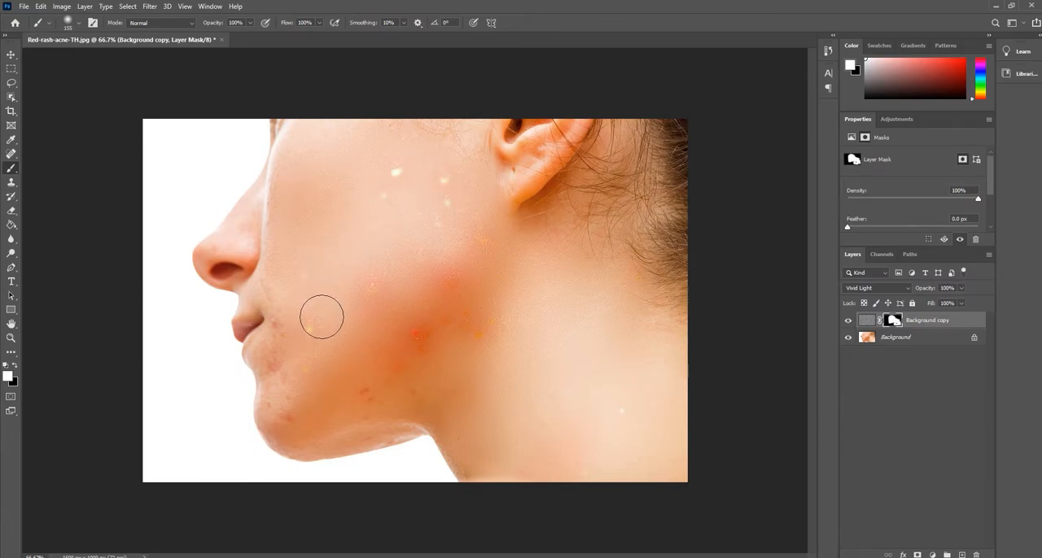
Extend the white mask painting with a 100 px brush around the mouth, chin, jawline, nose edge, neck and skin before the ear
key(bracketright)
click(301, 328)
key(bracketleft)
key(bracketleft)
key(bracketleft)
key(bracketleft)
click(282, 319)
mouse_move(281, 319)
mouse_down()
mouse_move(279, 405)
mouse_move(292, 399)
mouse_up()
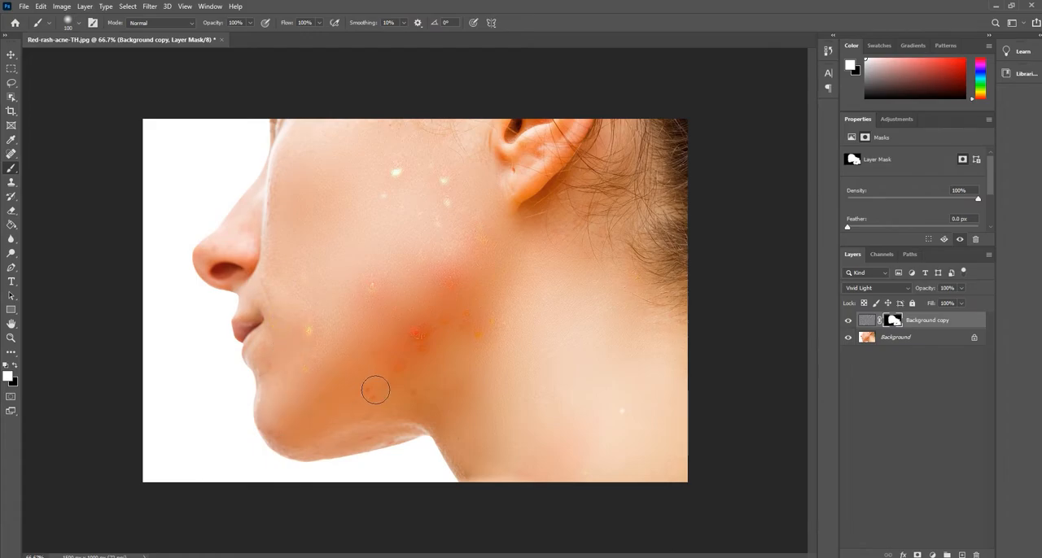
mouse_move(352, 419)
mouse_down()
mouse_move(346, 434)
mouse_move(379, 432)
mouse_move(298, 435)
mouse_up()
mouse_move(401, 394)
mouse_down()
mouse_move(332, 413)
mouse_move(287, 405)
mouse_up()
mouse_move(271, 276)
mouse_down()
mouse_move(275, 192)
mouse_move(299, 162)
mouse_move(321, 215)
mouse_move(287, 193)
mouse_up()
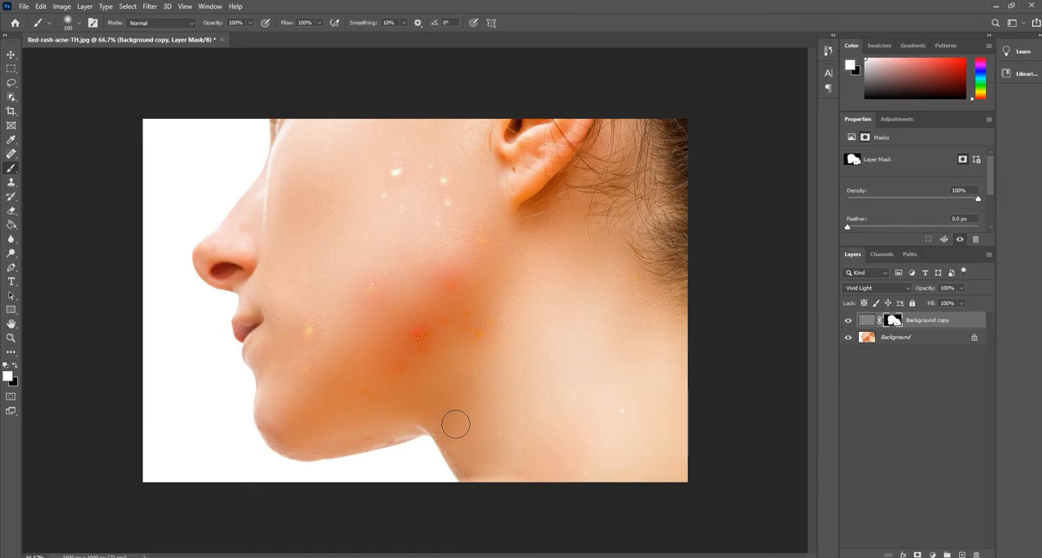
click(597, 401)
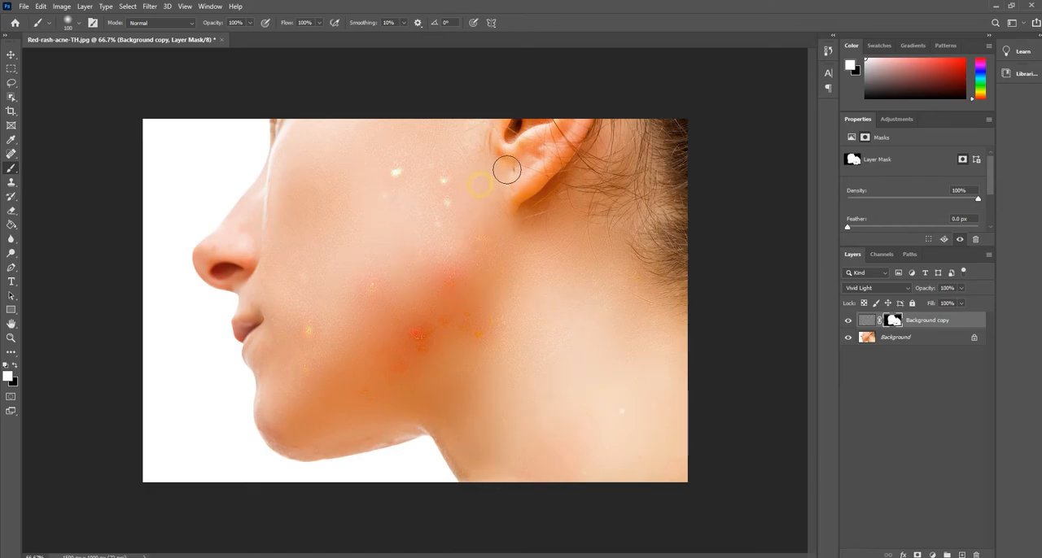
click(474, 174)
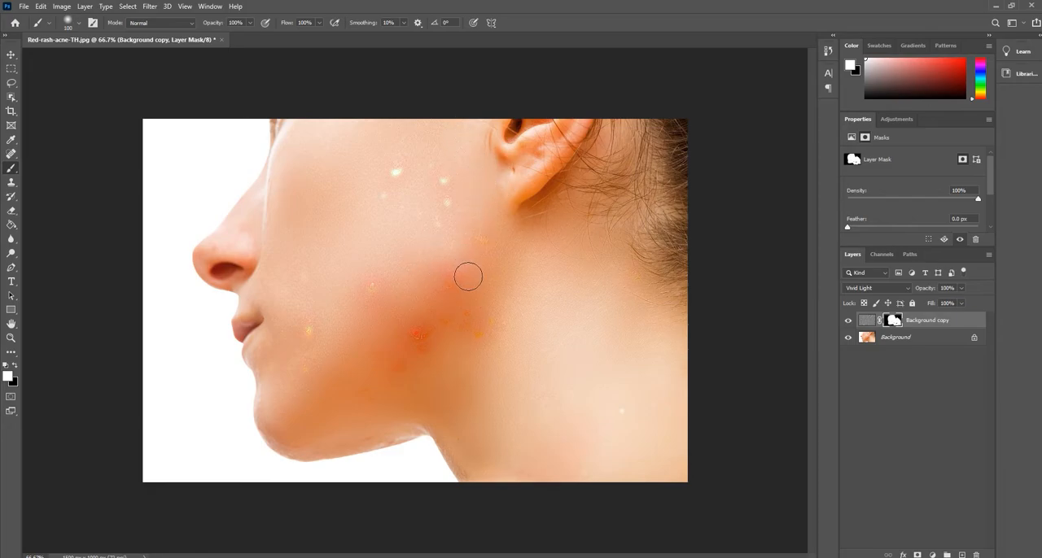
click(919, 341)
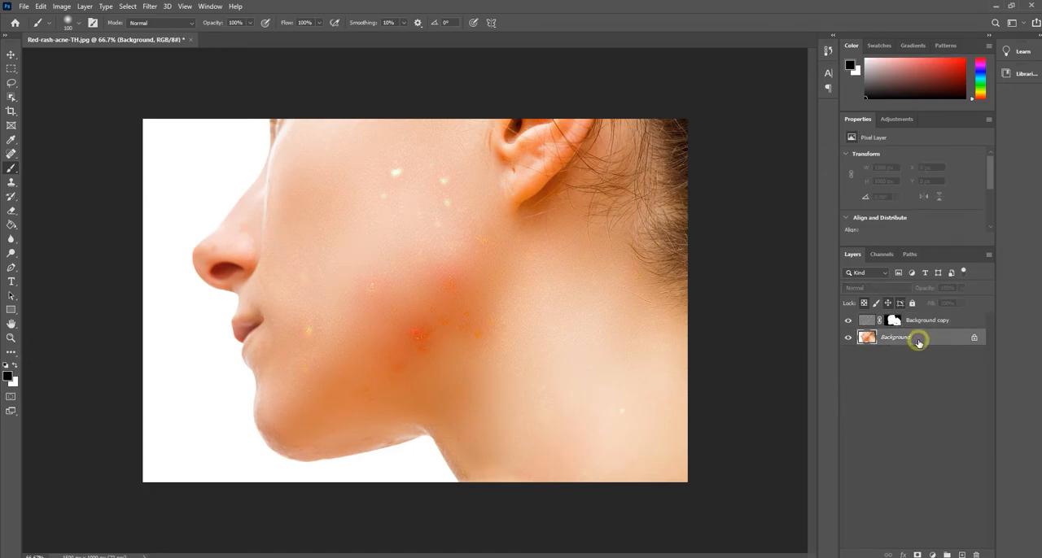
click(10, 153)
click(395, 170)
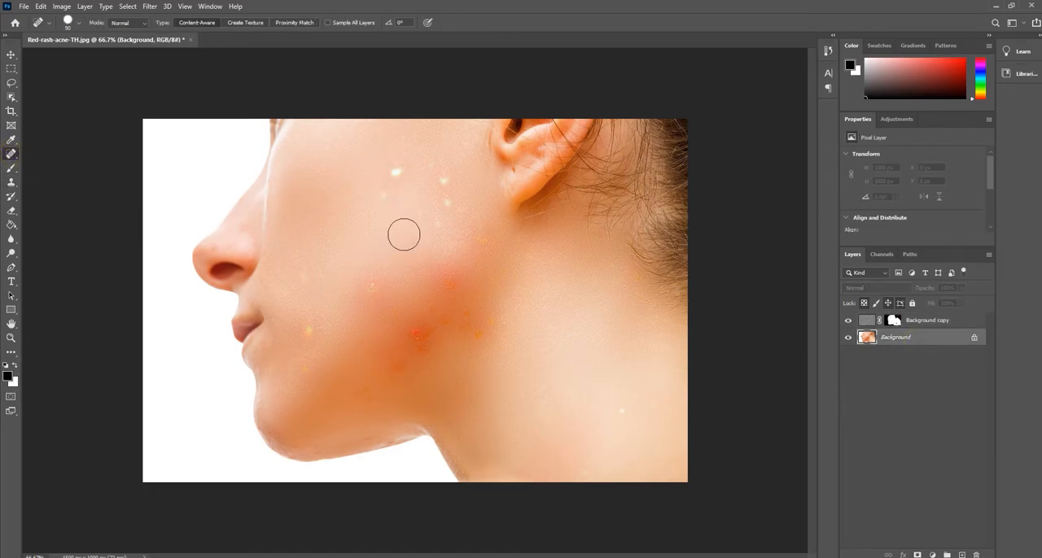
click(918, 323)
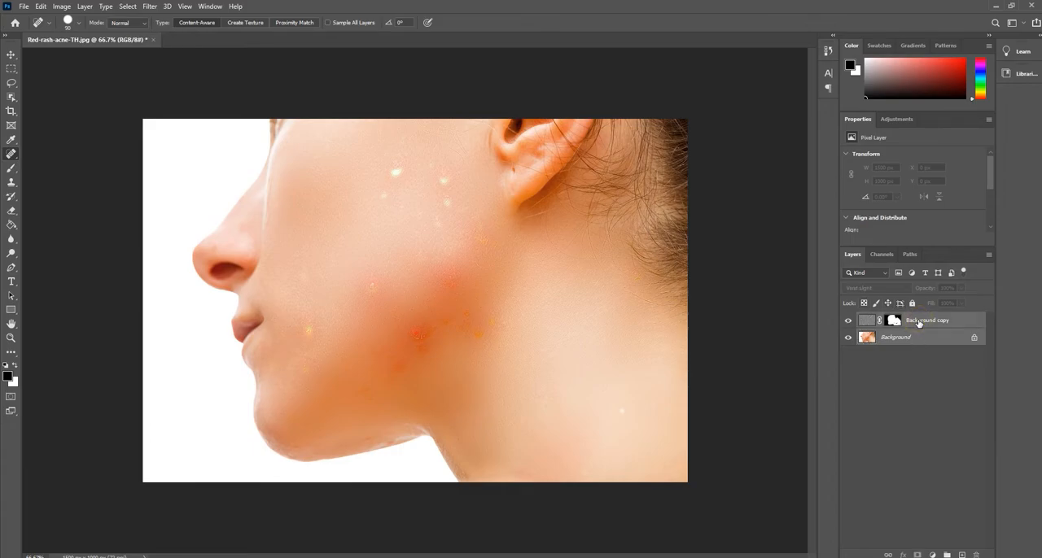
Duplicate the Background layer and hide the original
click(922, 338)
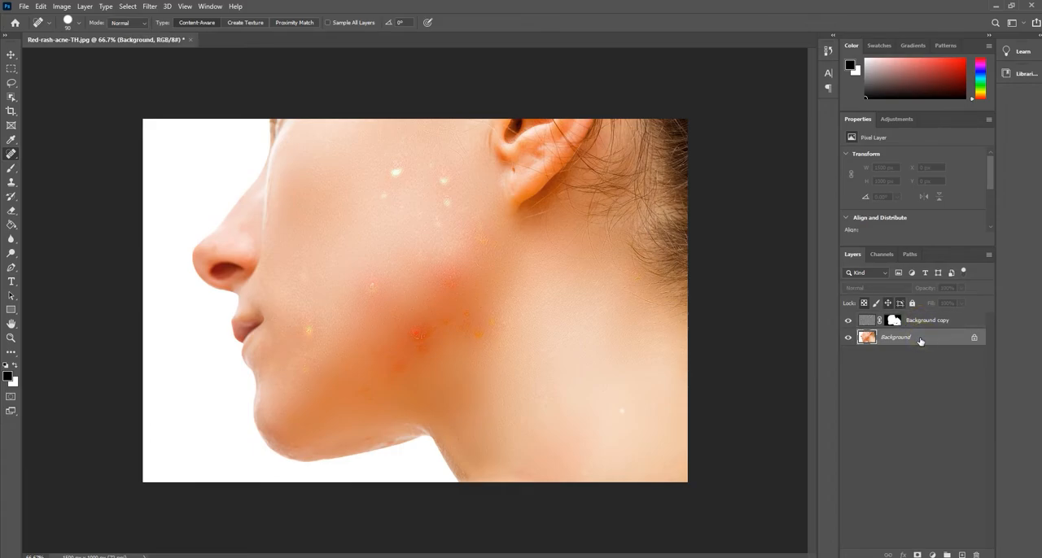
drag(920, 339, 961, 555)
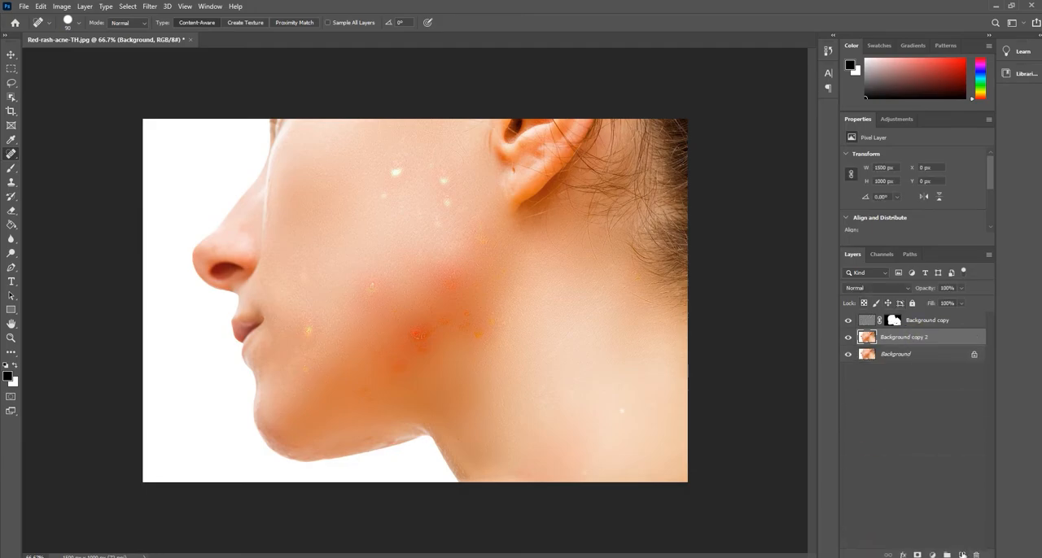
click(848, 355)
Merge the masked smoothing layer with the duplicated background layer beneath it
click(916, 323)
right_click(927, 320)
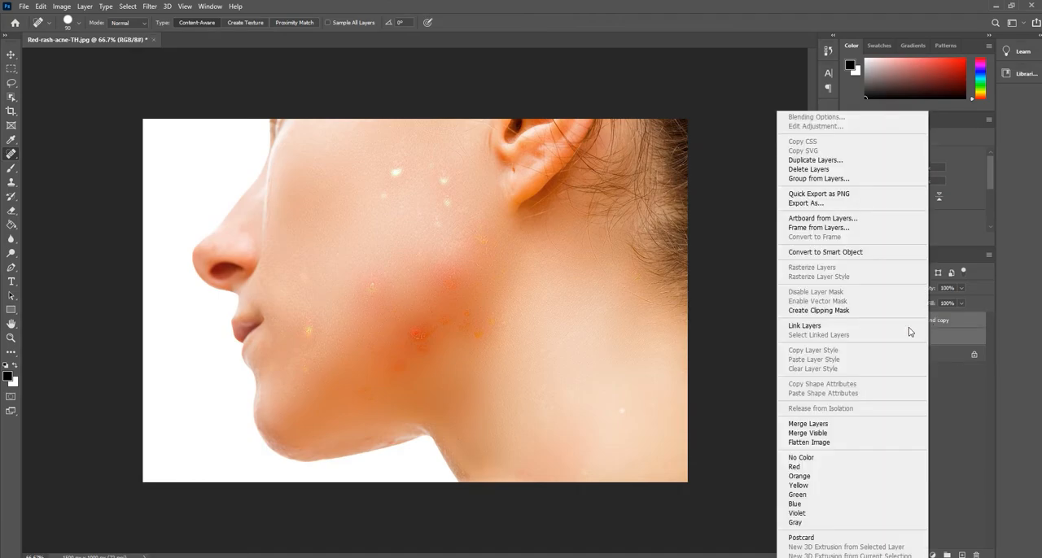
click(824, 424)
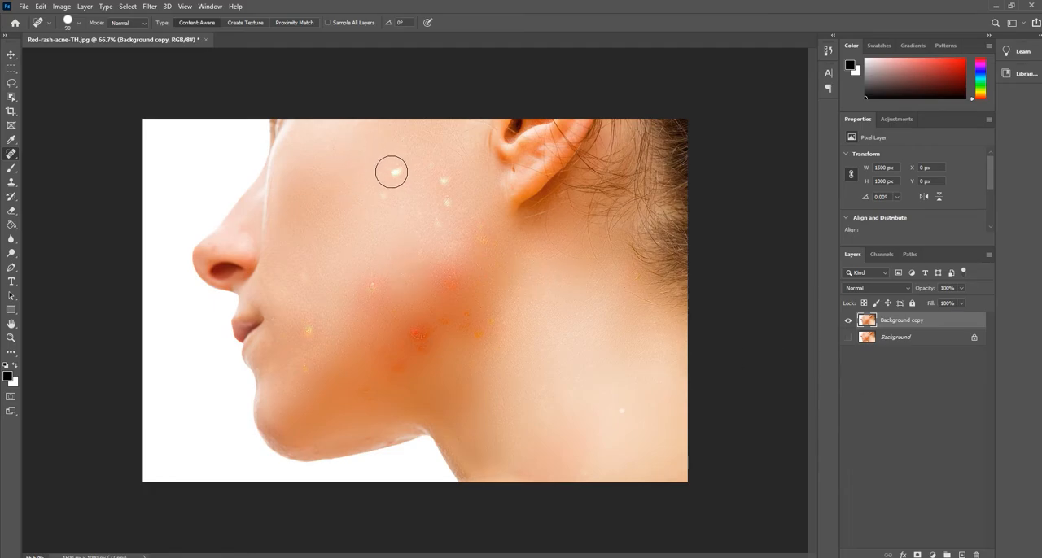
Remove the bright spots on the upper and middle cheek of the merged layer with the Spot Healing Brush
right_click(8, 152)
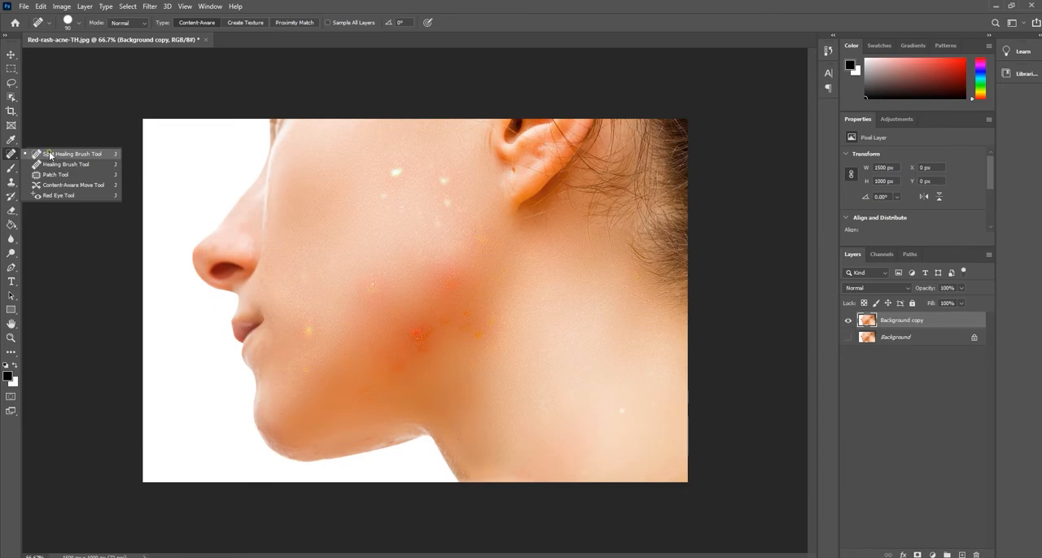
click(46, 153)
click(390, 170)
click(442, 176)
click(441, 200)
click(370, 287)
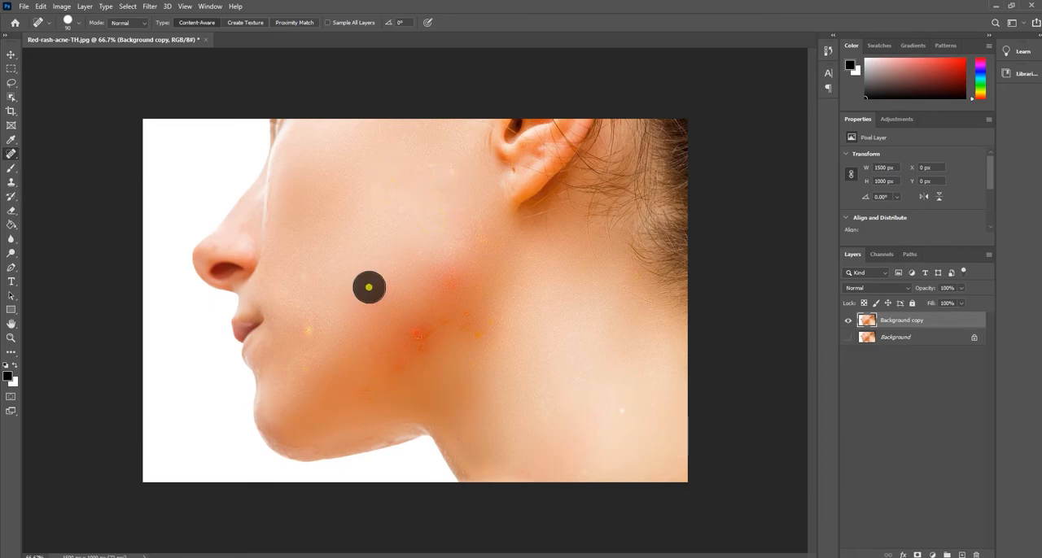
Heal the remaining spots near the mouth and the red marks along the lower cheek and jaw
click(312, 330)
click(301, 372)
click(304, 271)
click(416, 332)
click(421, 351)
click(400, 366)
click(367, 397)
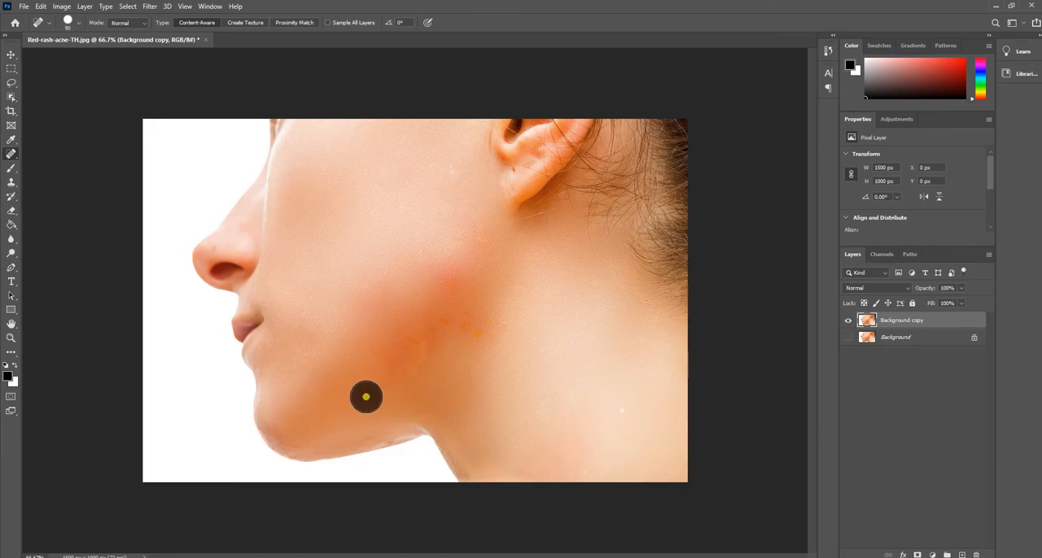
Heal the orange and red specks on the rear cheek and jaw below the ear
click(468, 310)
click(446, 319)
click(478, 330)
click(479, 238)
click(480, 262)
click(442, 274)
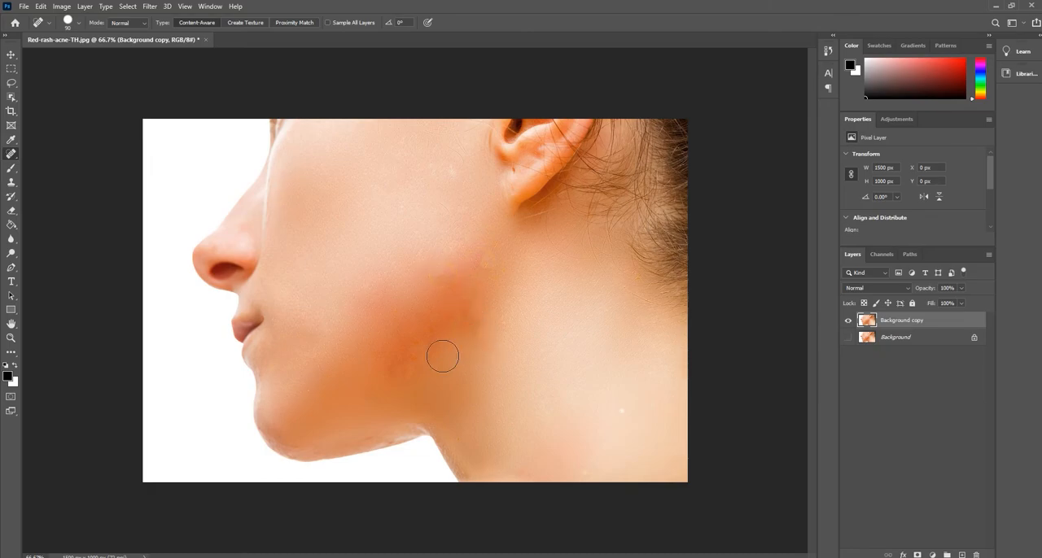
Heal the uneven patches on the lower jaw and the light spot on the neck with an enlarged healing brush
key(bracketright)
key(bracketright)
key(bracketright)
click(417, 350)
click(388, 368)
drag(586, 425, 626, 419)
Reduce the healing brush to 70 px and heal the leftover pale mark on the upper cheek near the ear
key(bracketleft)
key(bracketleft)
key(bracketleft)
key(bracketleft)
key(bracketleft)
click(449, 174)
Toggle the retouched layer's visibility to compare the skin with the original Background layer
click(848, 320)
click(848, 320)
click(848, 320)
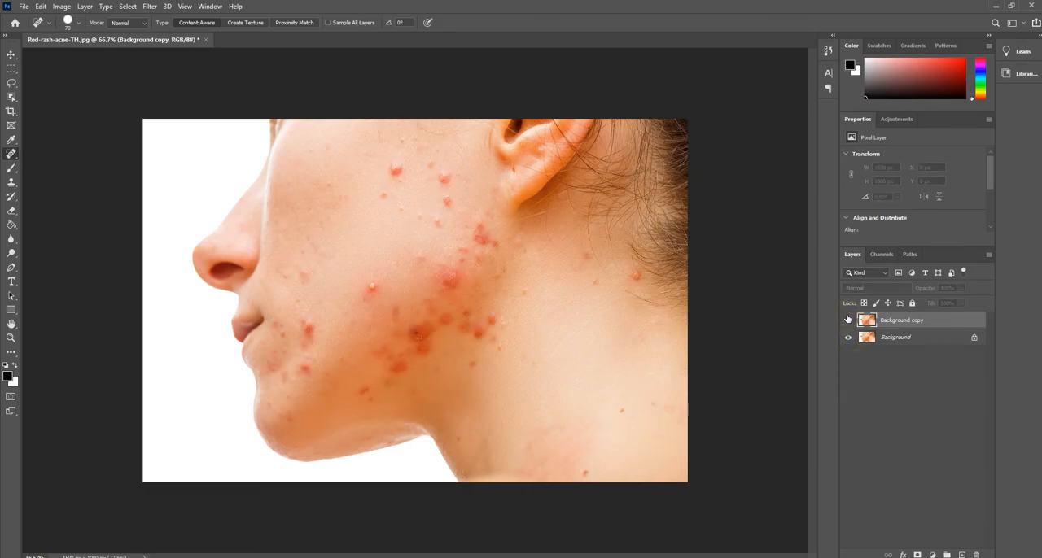
click(847, 320)
click(847, 320)
click(847, 320)
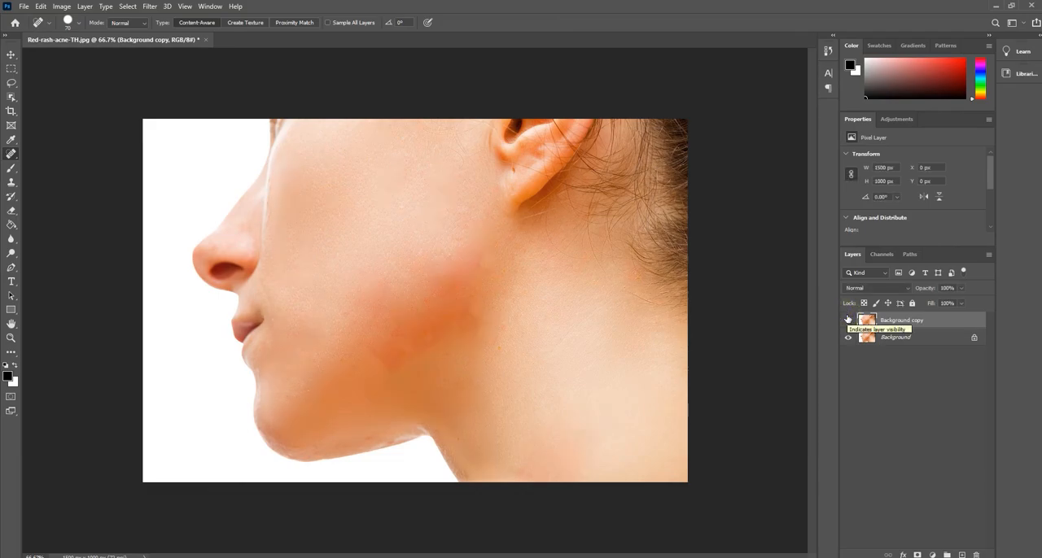